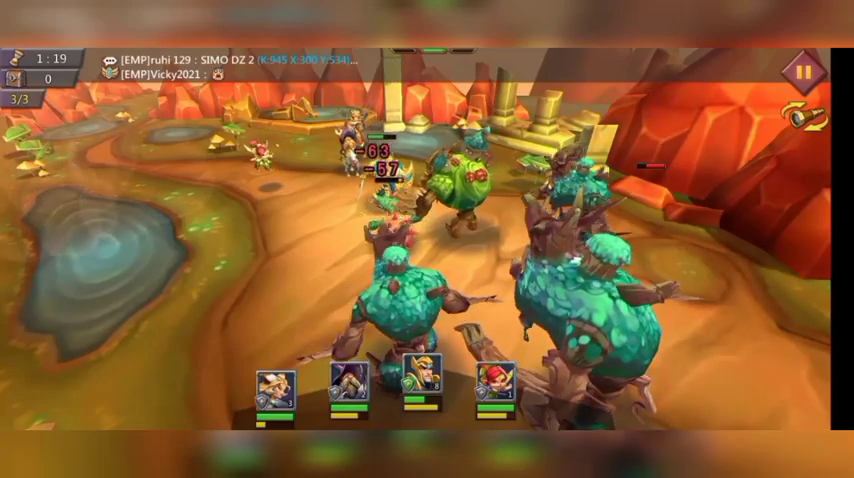
left_click(422, 375)
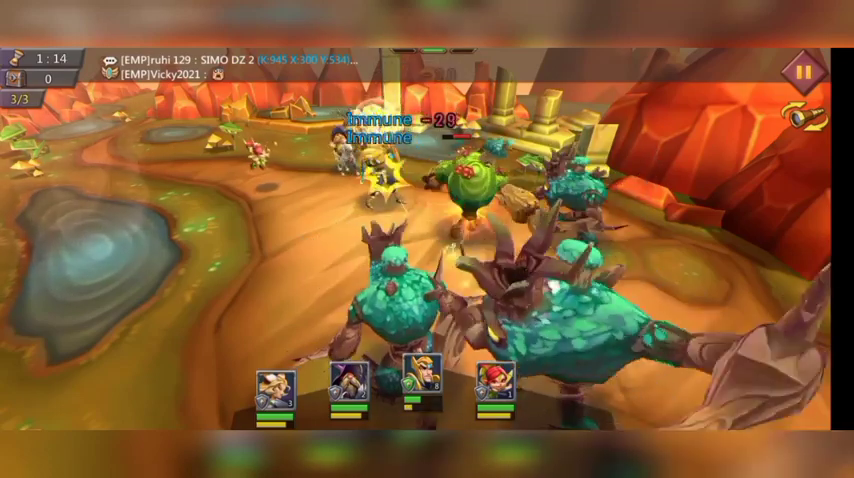
left_click(495, 380)
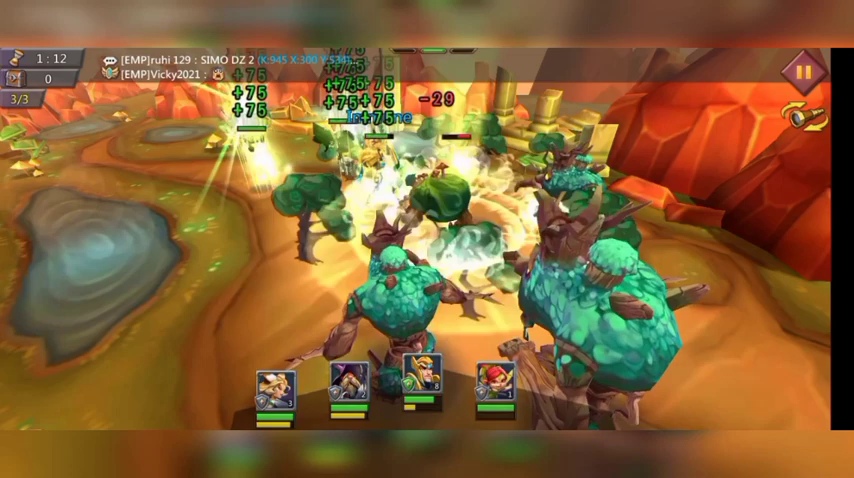
left_click(276, 380)
left_click(349, 380)
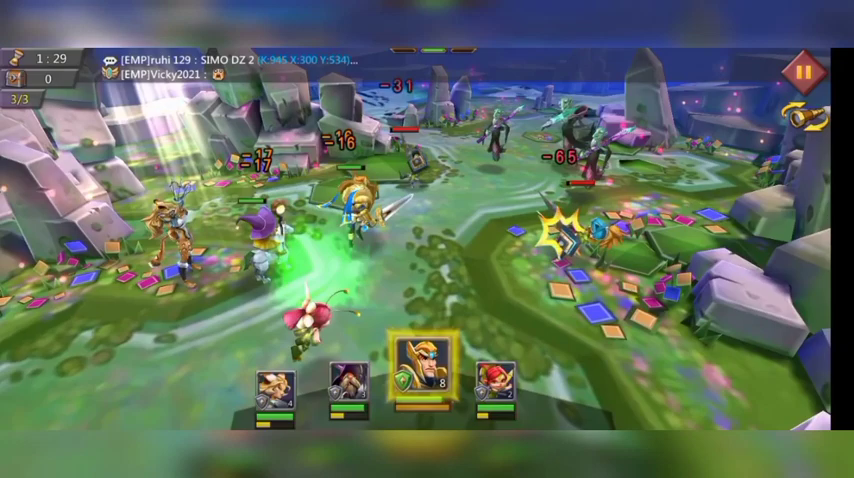
left_click(424, 365)
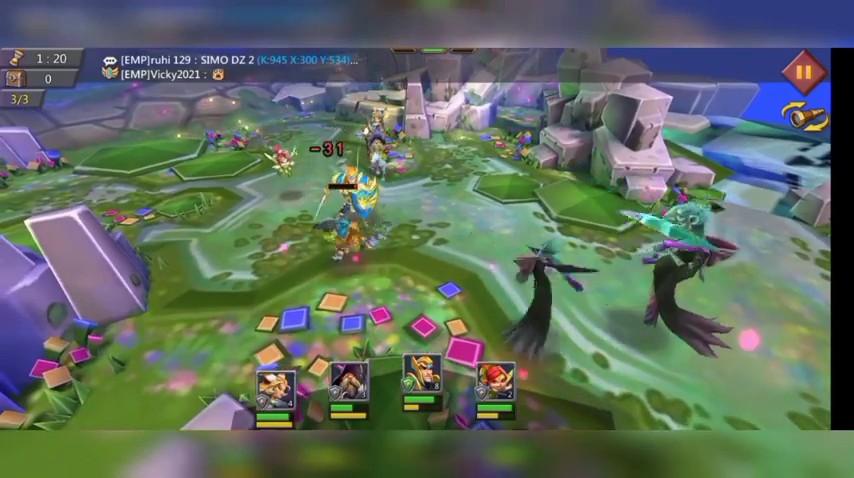
left_click(276, 385)
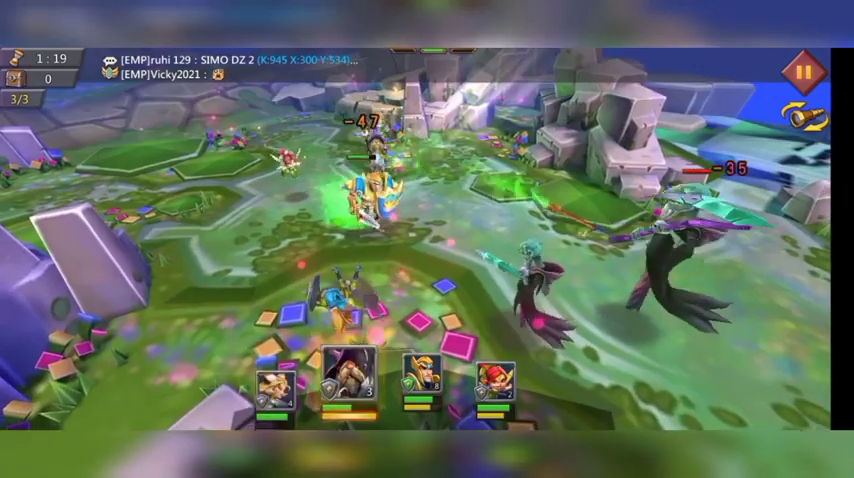
left_click(349, 381)
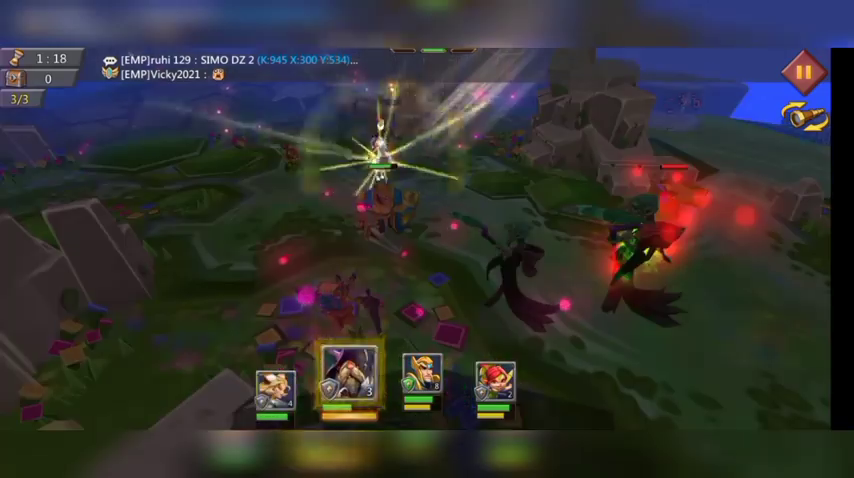